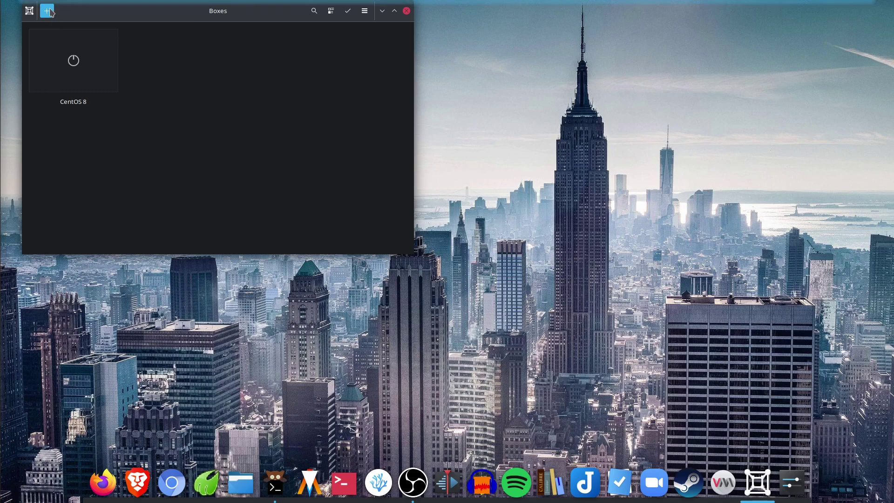
# Start a new virtual machine from AlmaLinux-8.3-x86_64-dvd.iso in the ISO folder, keeping the Unknown OS template.
pyautogui.click(50, 15)
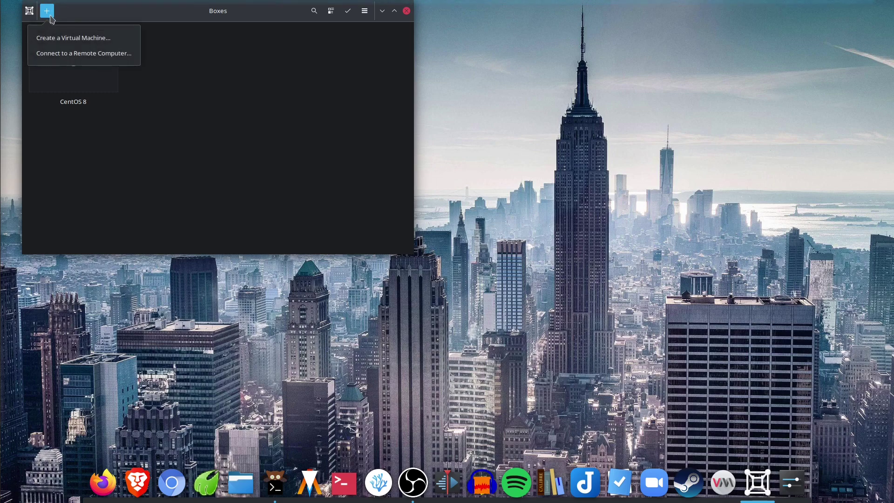
pyautogui.click(97, 42)
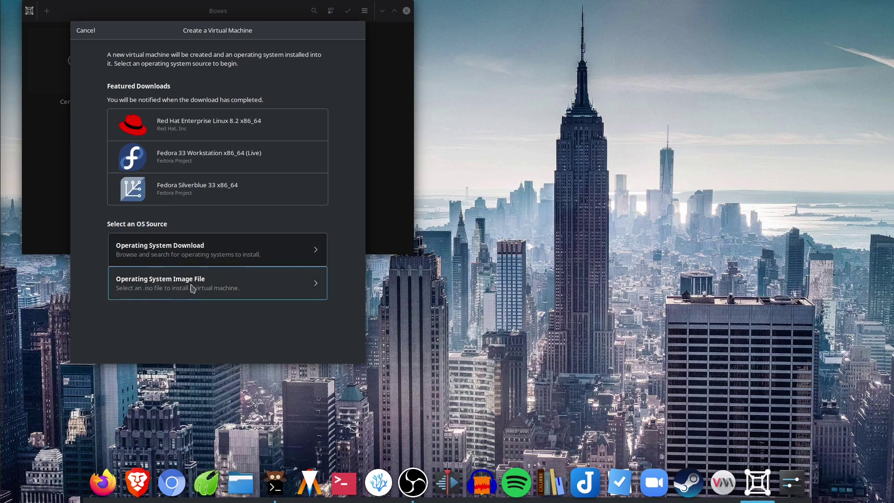
pyautogui.click(233, 289)
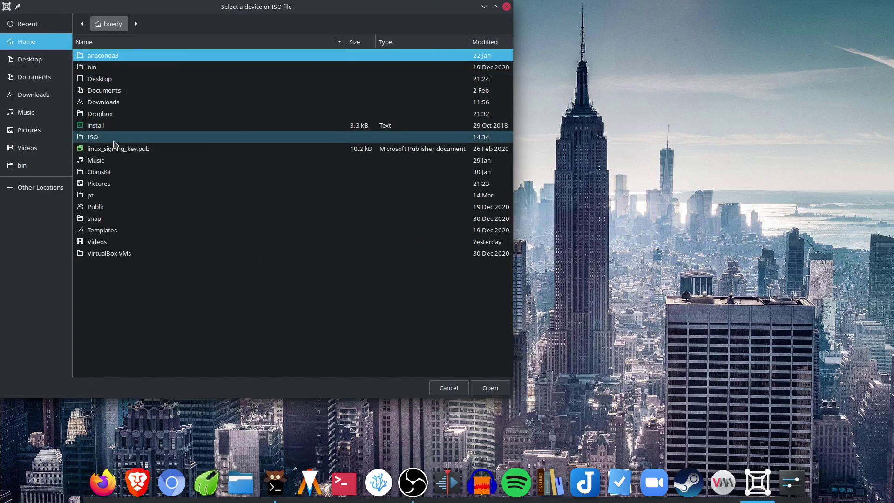
pyautogui.doubleClick(113, 137)
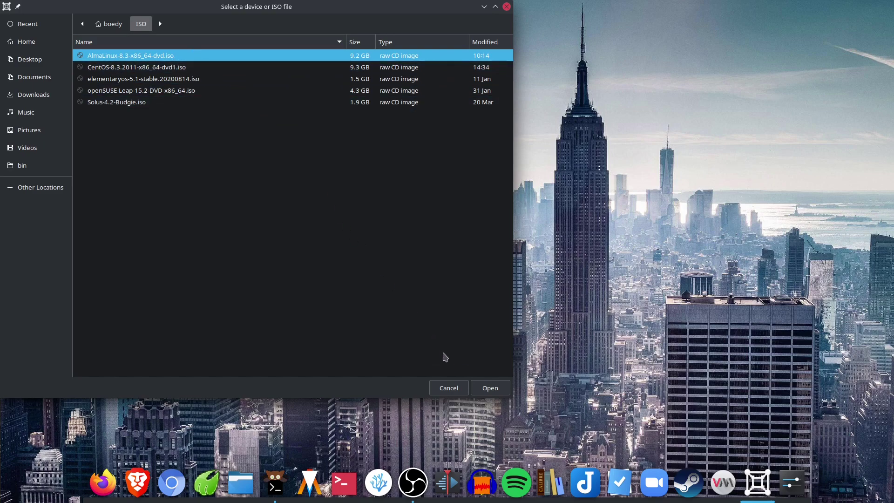
pyautogui.click(489, 390)
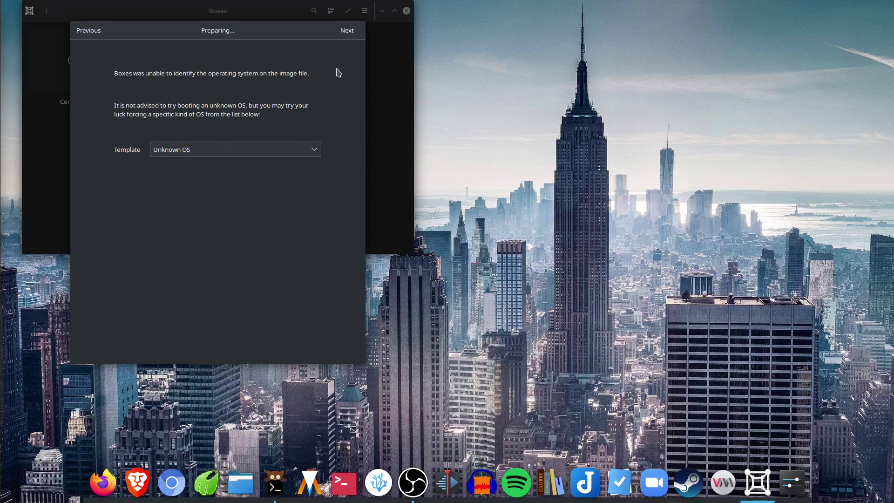
pyautogui.click(348, 31)
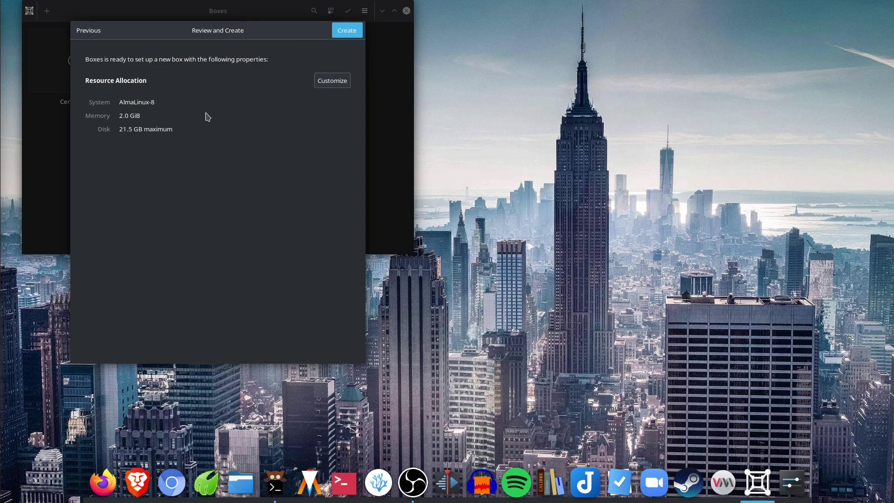
# Customize the resource allocation by increasing the memory, and create the AlmaLinux-8 virtual machine.
pyautogui.click(341, 85)
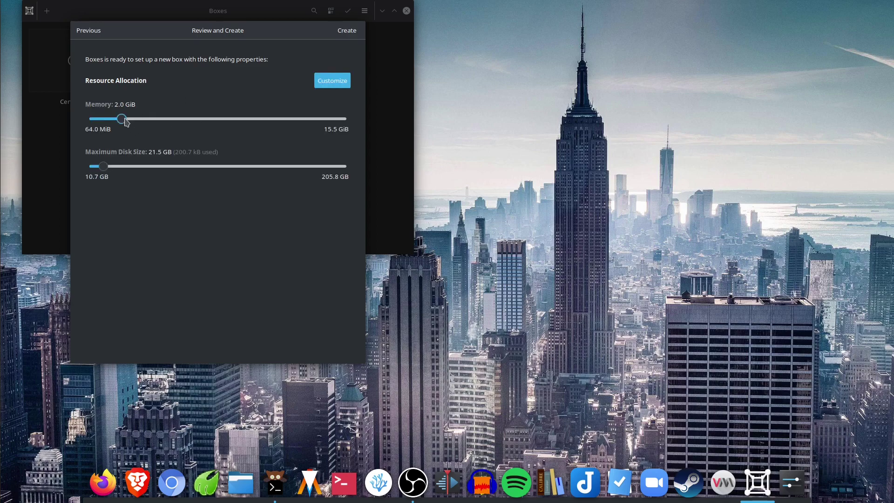
pyautogui.moveTo(125, 121); pyautogui.dragTo(191, 118)
pyautogui.click(354, 35)
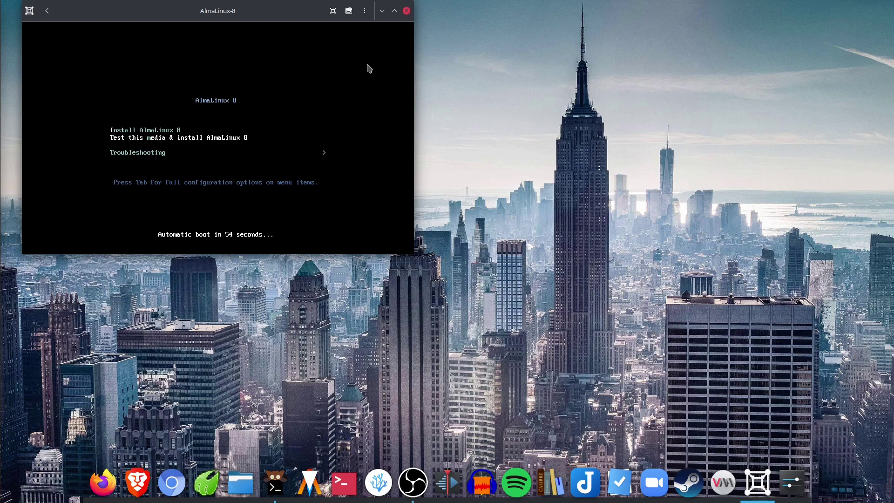
# Maximize the virtual machine window, boot the AlmaLinux 8 installer and continue with English (United States) as the installation language.
pyautogui.doubleClick(331, 8)
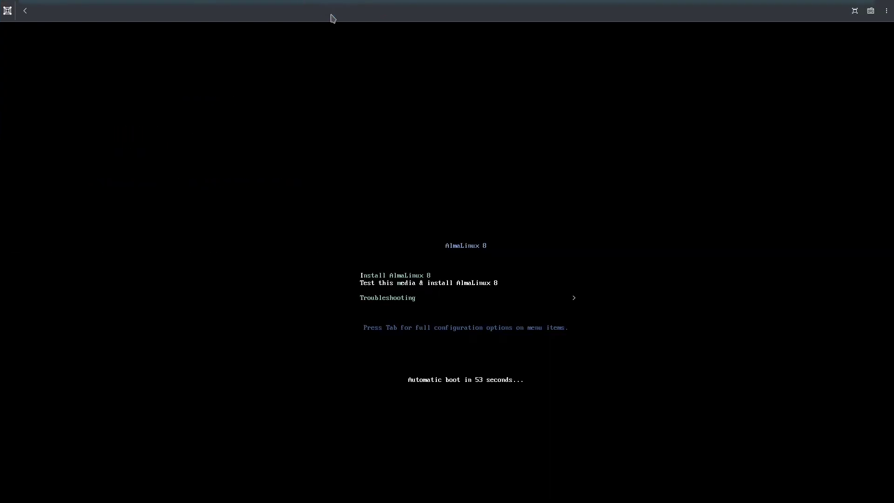
pyautogui.click(501, 152)
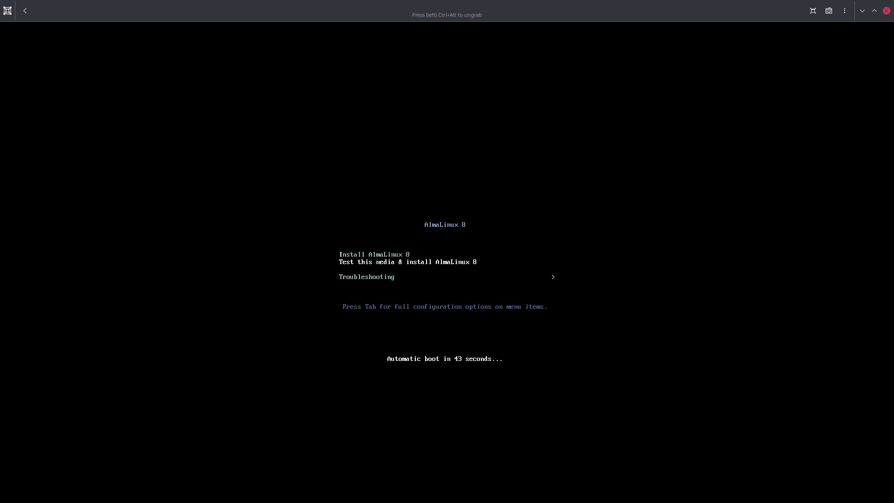
pyautogui.press('Return')
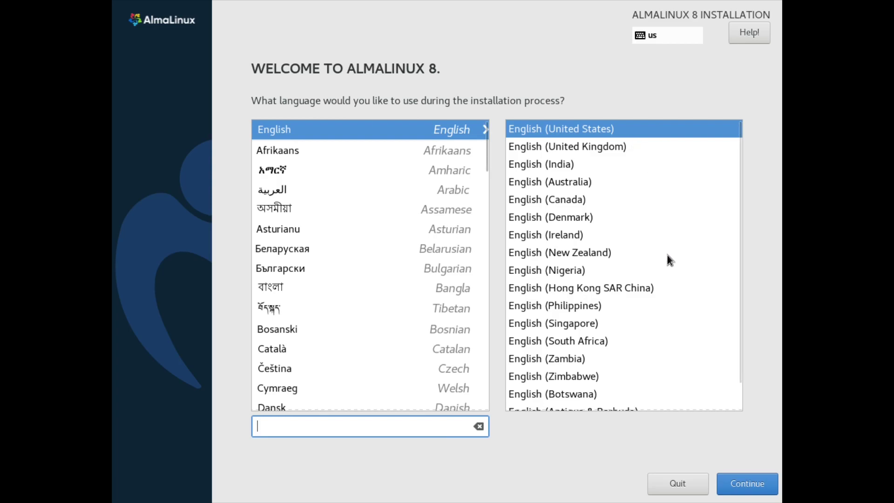
pyautogui.click(756, 488)
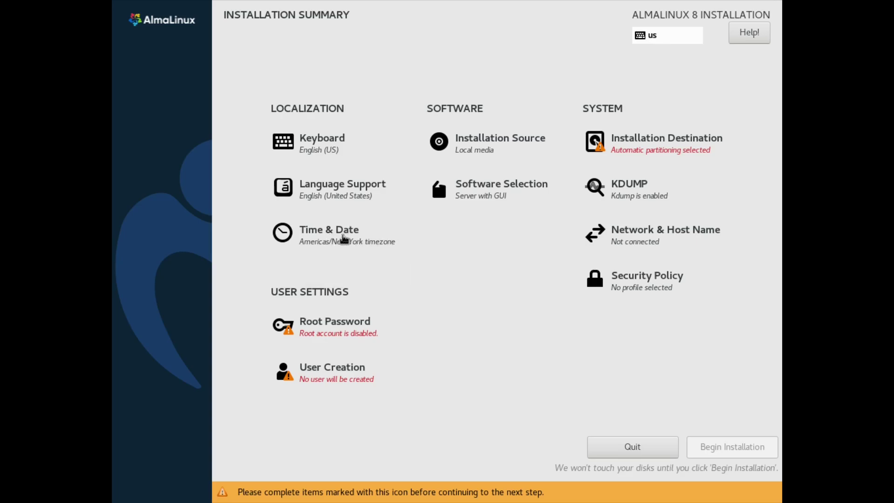
# Set the time zone to Asia/Jakarta and keep Server with GUI as the base environment.
pyautogui.click(344, 238)
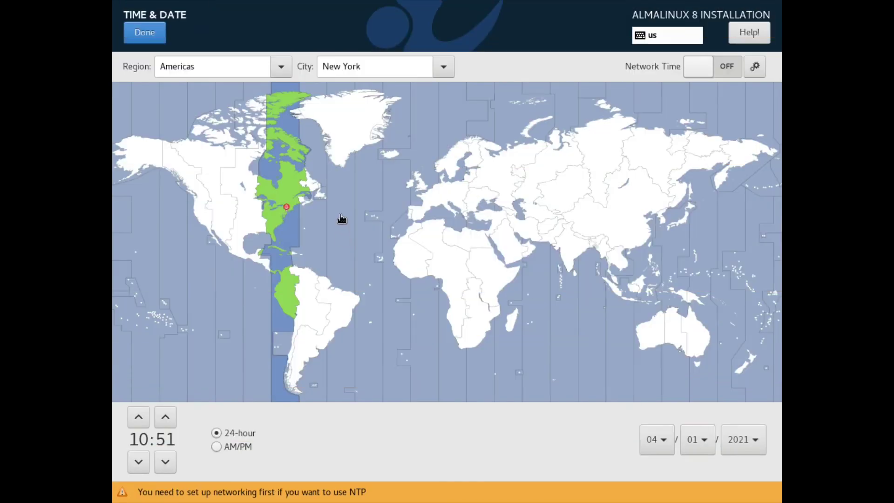
pyautogui.click(626, 302)
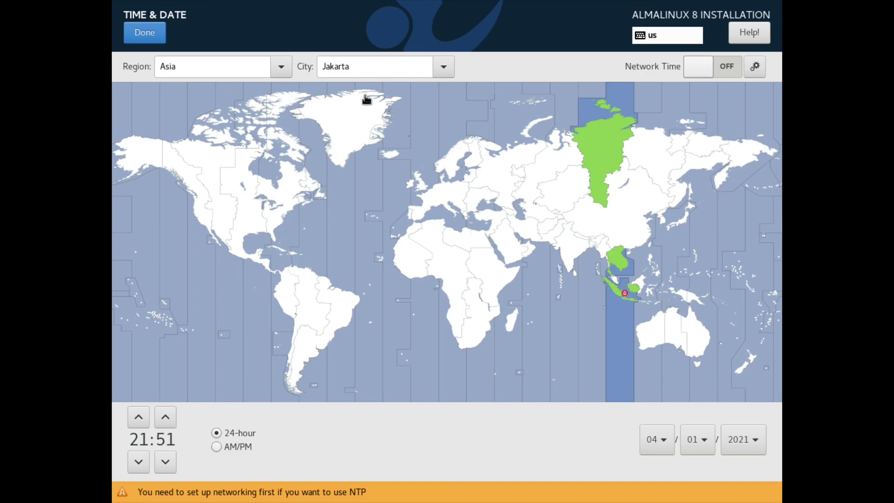
pyautogui.click(160, 39)
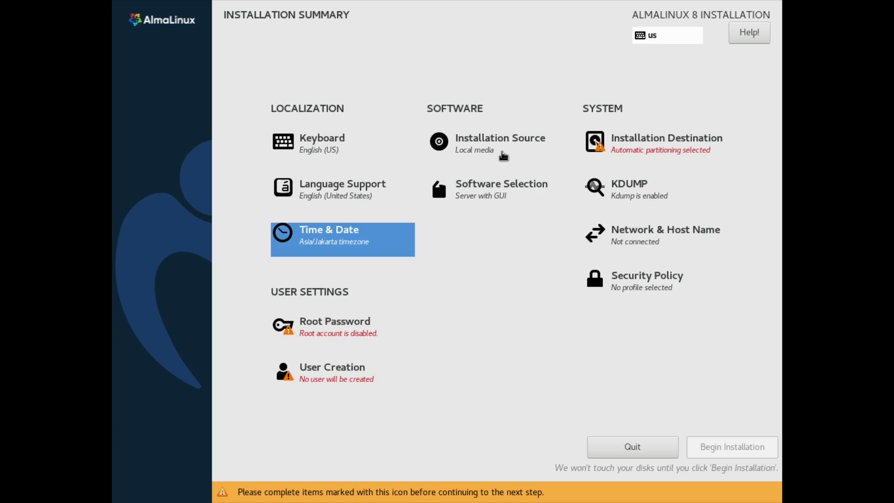
pyautogui.click(501, 194)
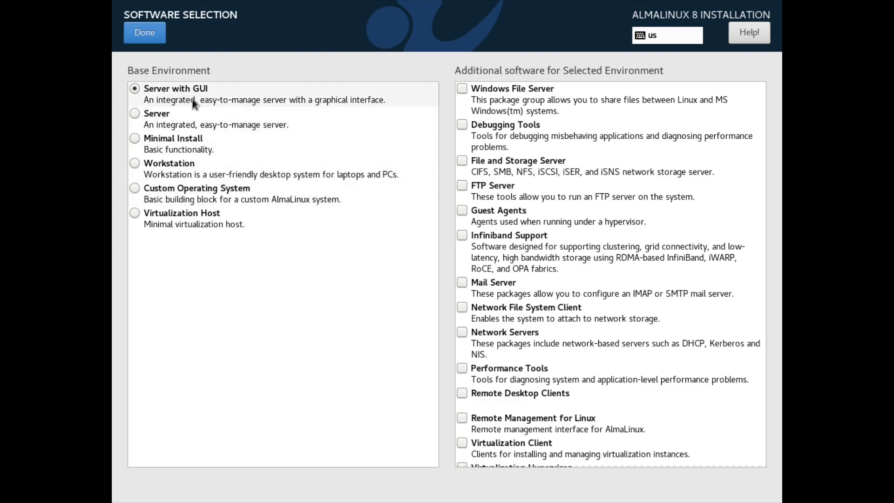
pyautogui.click(151, 34)
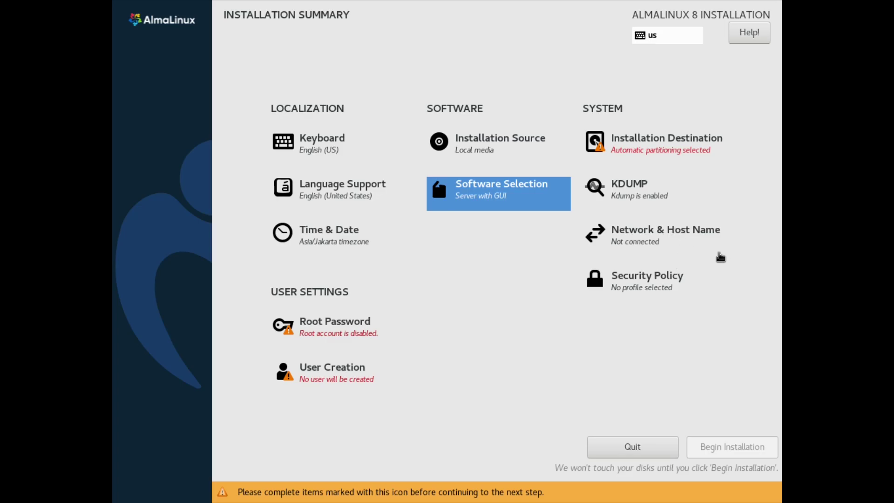
# Turn on the Ethernet (ens3) connection and apply almalinux as the host name.
pyautogui.click(664, 246)
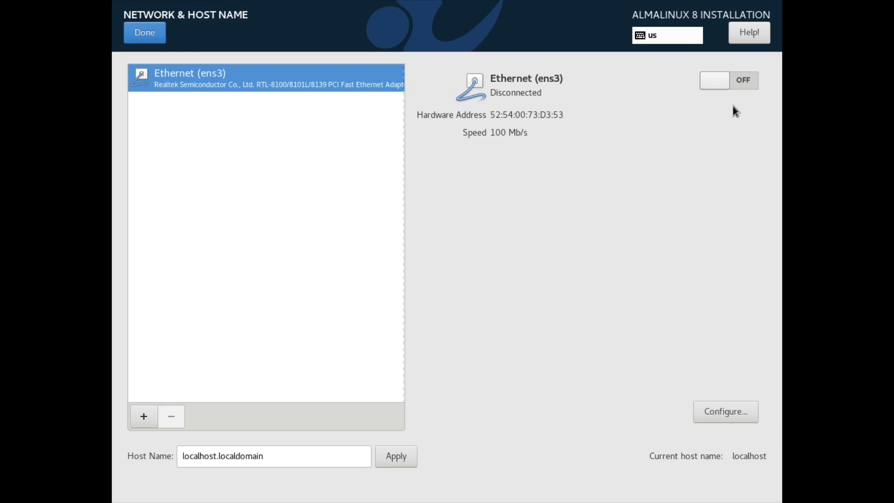
pyautogui.click(737, 81)
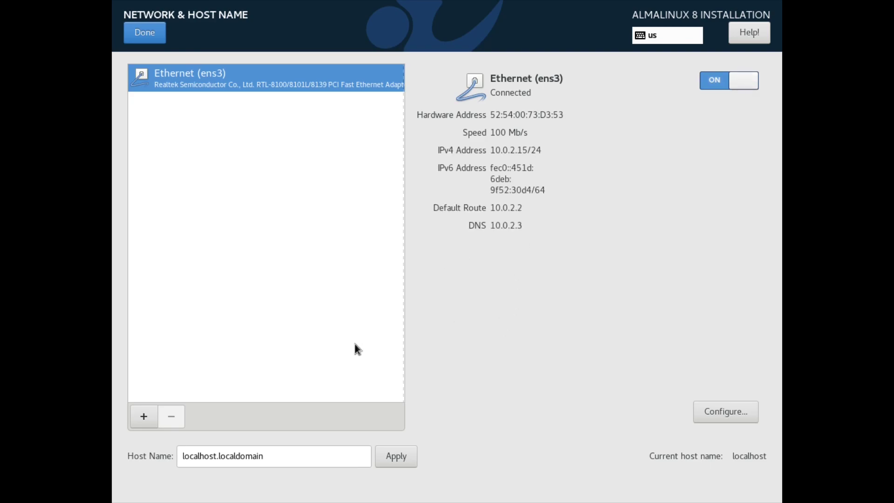
pyautogui.tripleClick(288, 451)
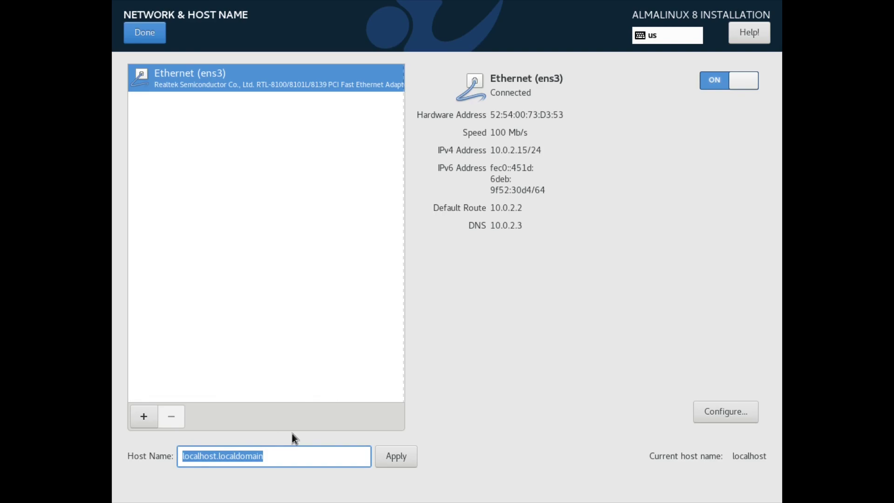
pyautogui.write('almali')
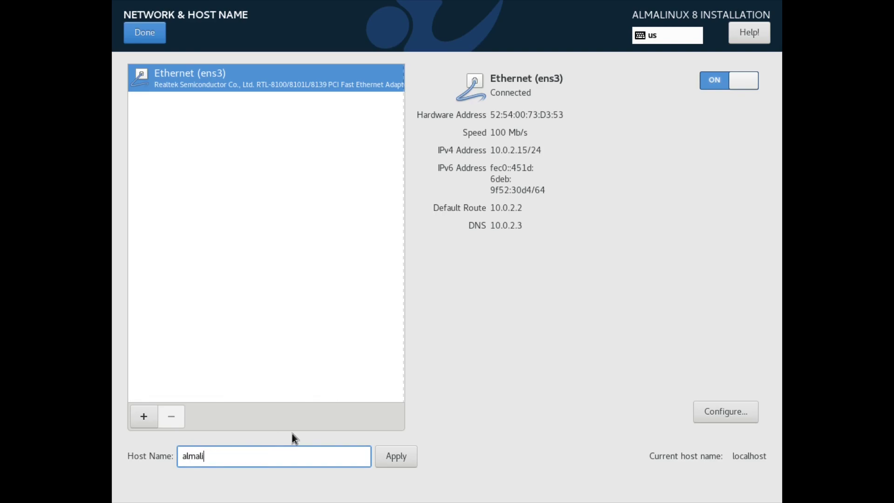
pyautogui.write('nux')
pyautogui.click(392, 459)
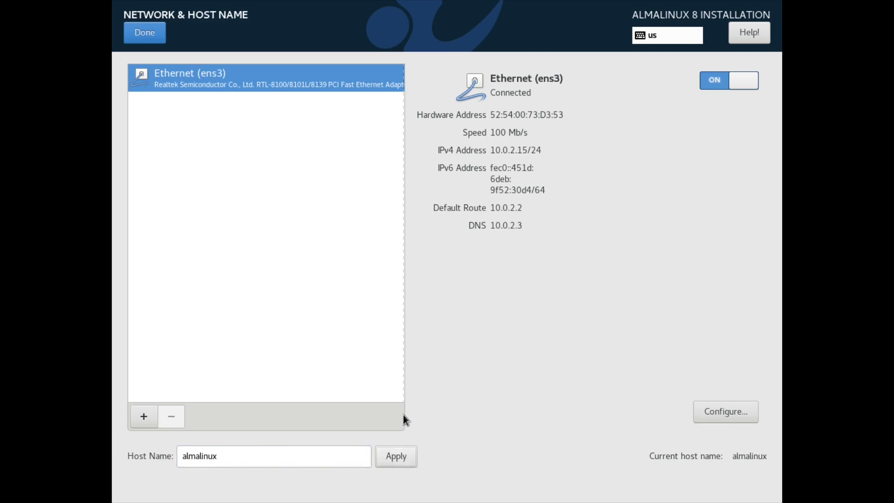
pyautogui.click(152, 31)
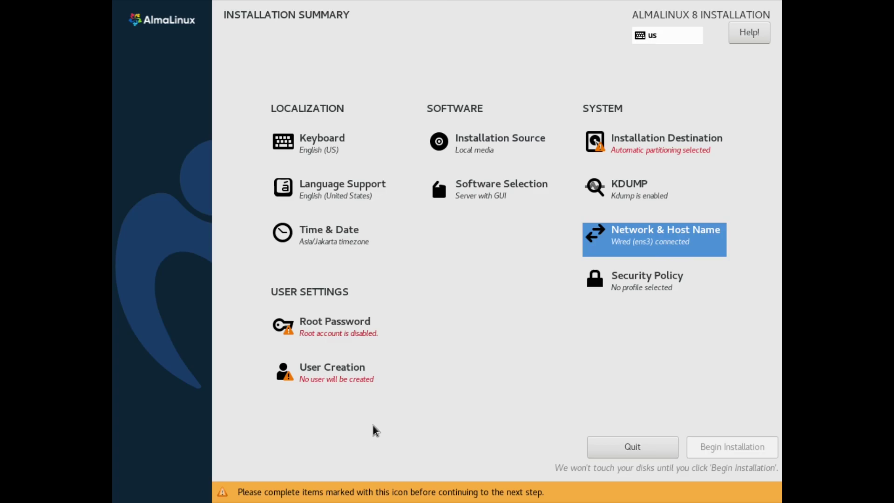
# Set up a user with full name Indonesia Belajar and user name belajaridn, and make it an administrator.
pyautogui.click(337, 378)
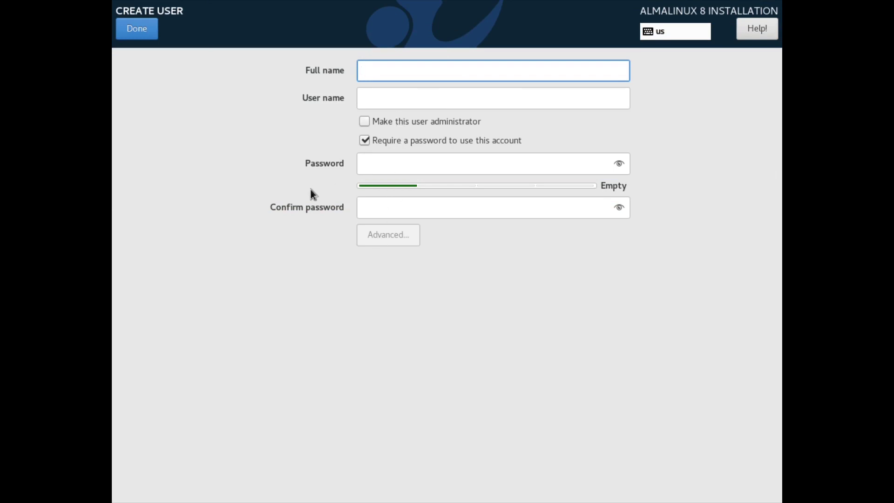
pyautogui.write('Indonesia Belajar')
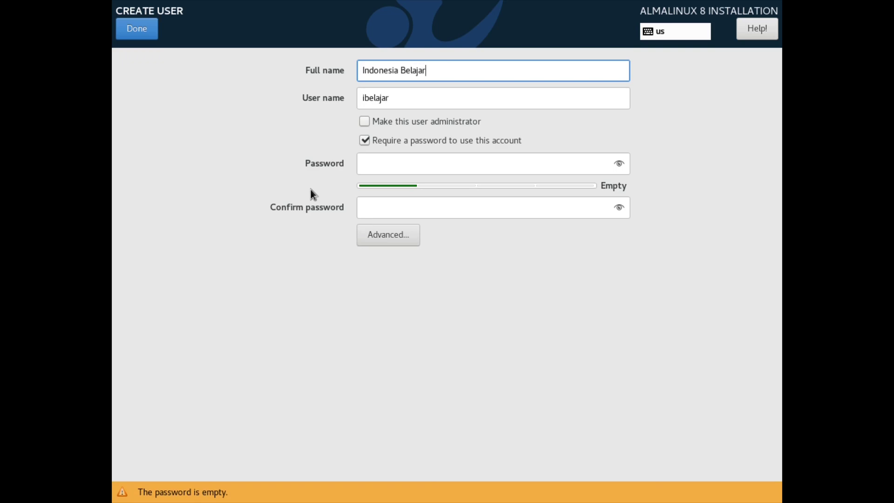
pyautogui.press('Tab')
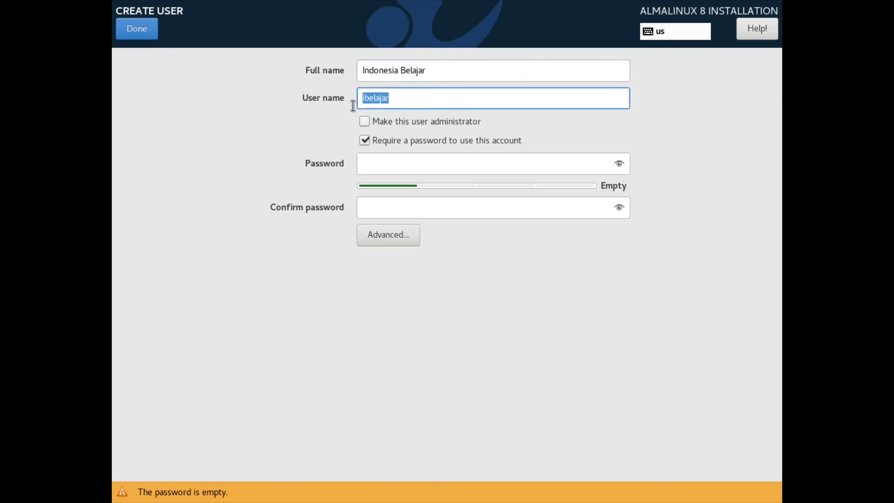
pyautogui.write('belajaridn')
pyautogui.click(365, 121)
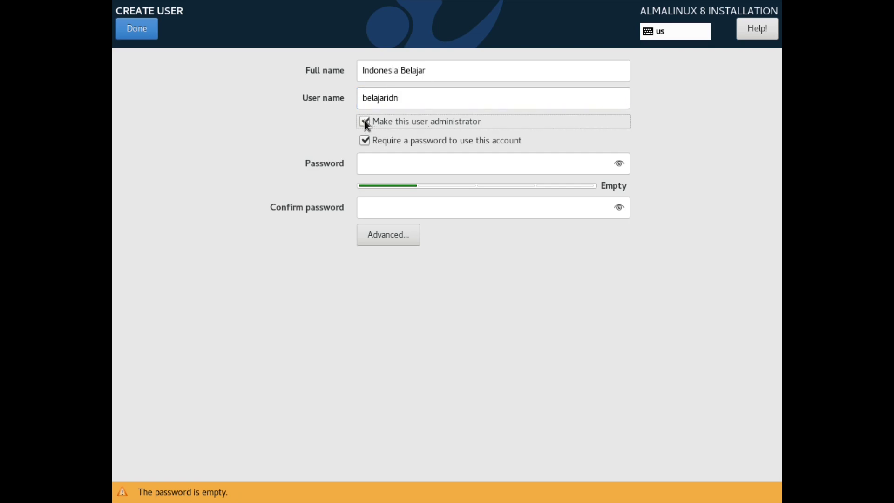
# Enter and confirm the account password for the new user, and finish the user creation.
pyautogui.click(390, 163)
pyautogui.write('********')
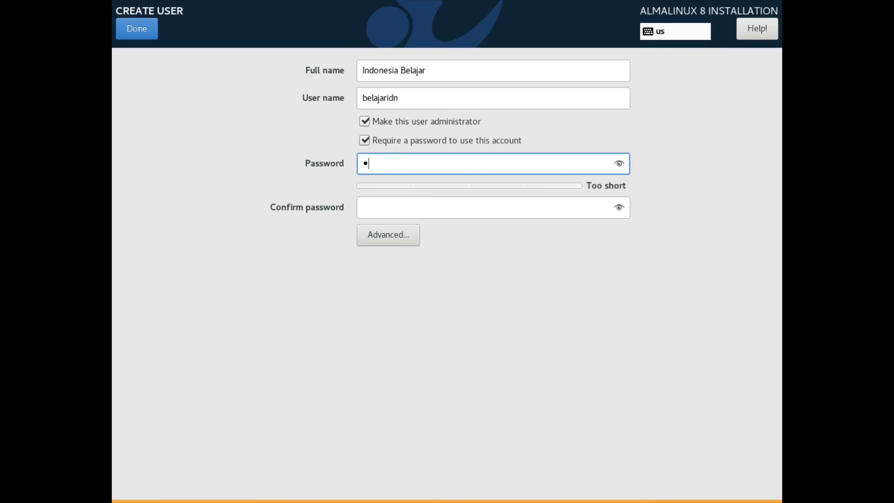
pyautogui.press('Tab')
pyautogui.write('********')
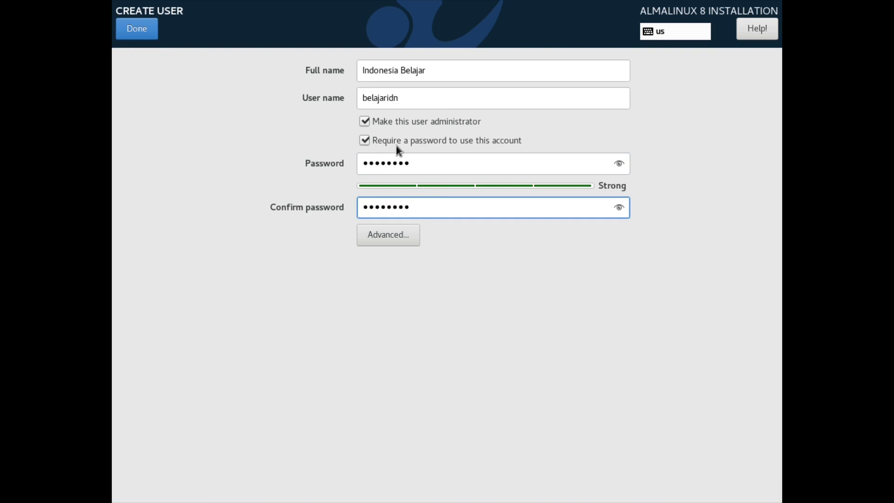
pyautogui.click(145, 31)
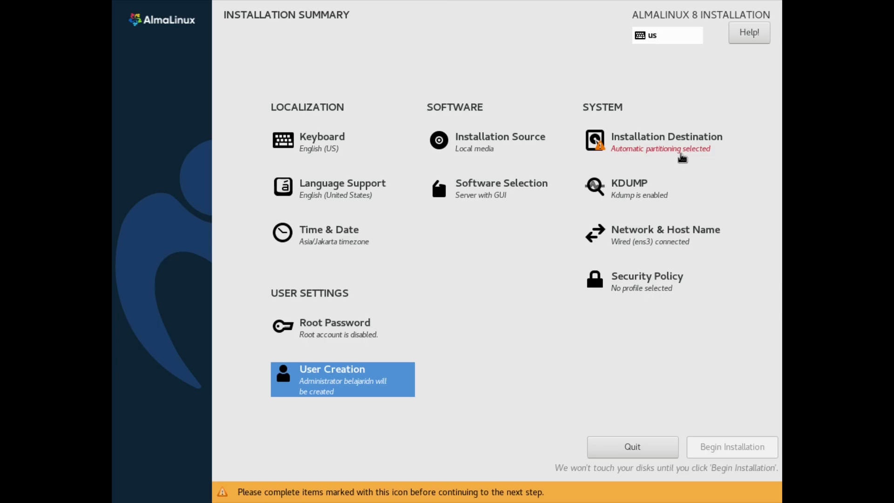
# Accept the 20 GiB ATA QEMU HARDDISK with automatic storage configuration as the installation destination, and begin the installation.
pyautogui.click(665, 148)
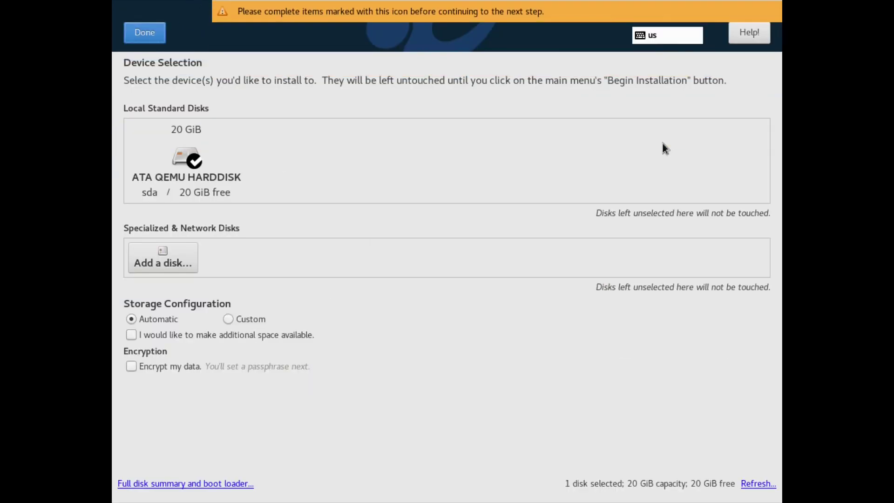
pyautogui.click(190, 164)
pyautogui.click(214, 166)
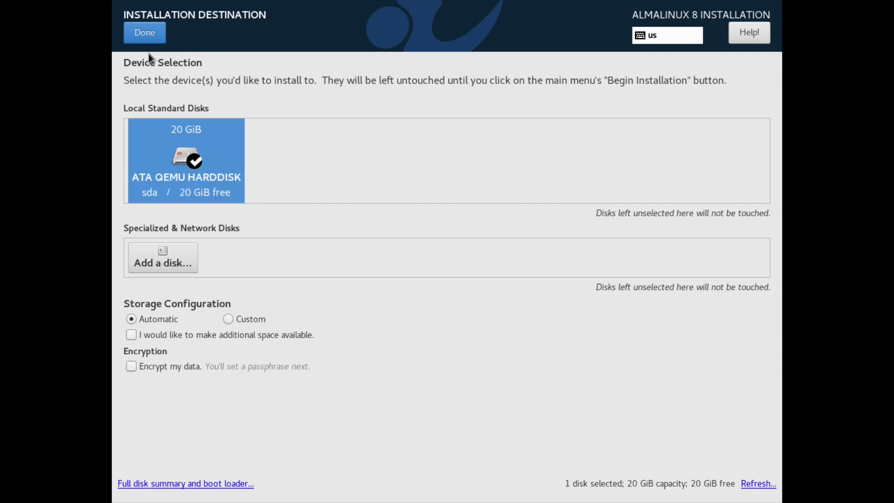
pyautogui.click(147, 39)
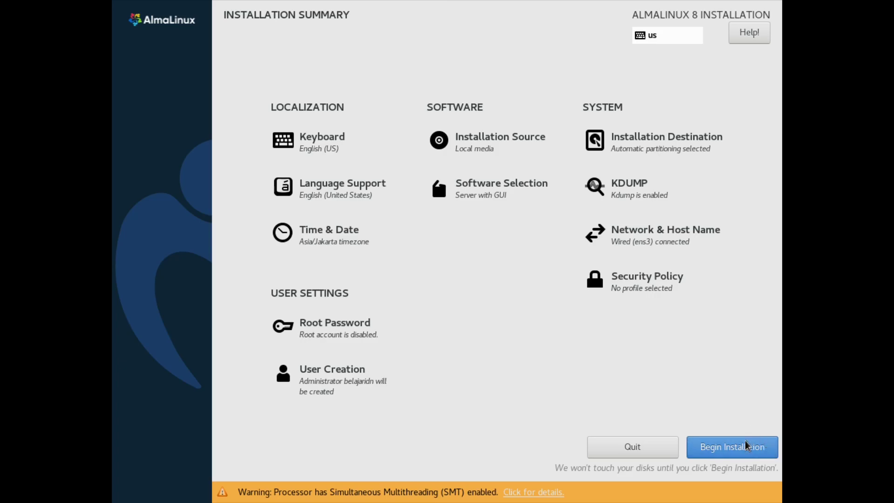
pyautogui.click(752, 449)
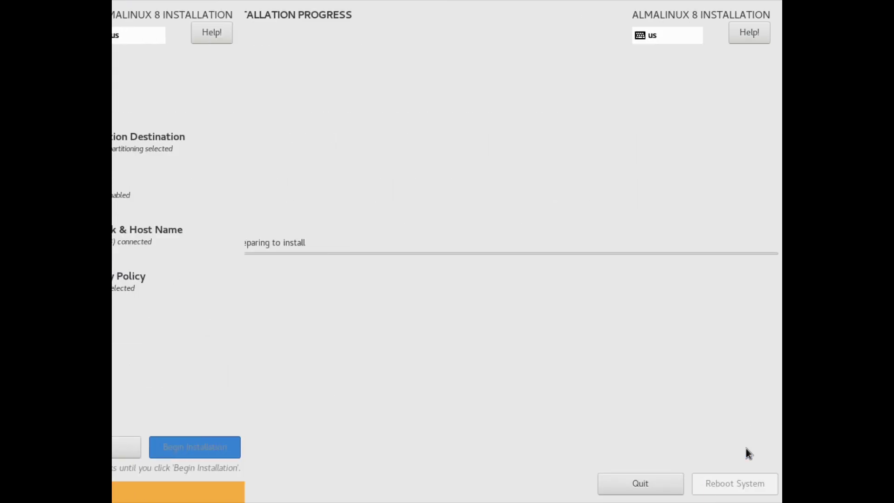